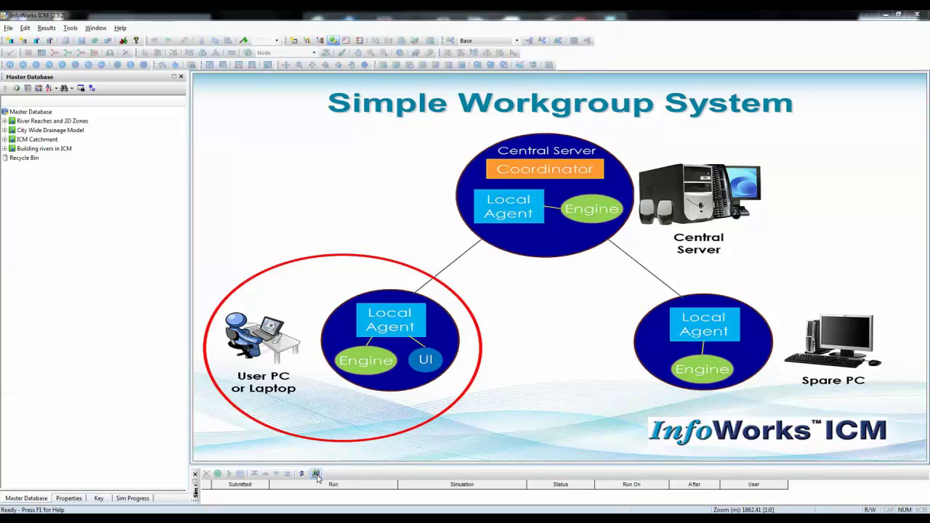
Open Manage Simulation Agents and select the Local Agent to view its Standalone configuration
left_click(315, 473)
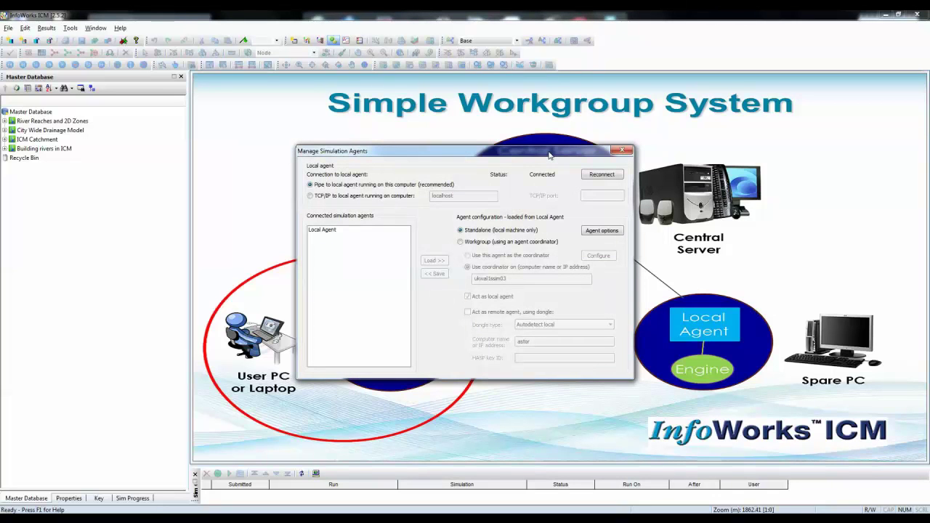
left_click_drag(550, 155, 815, 228)
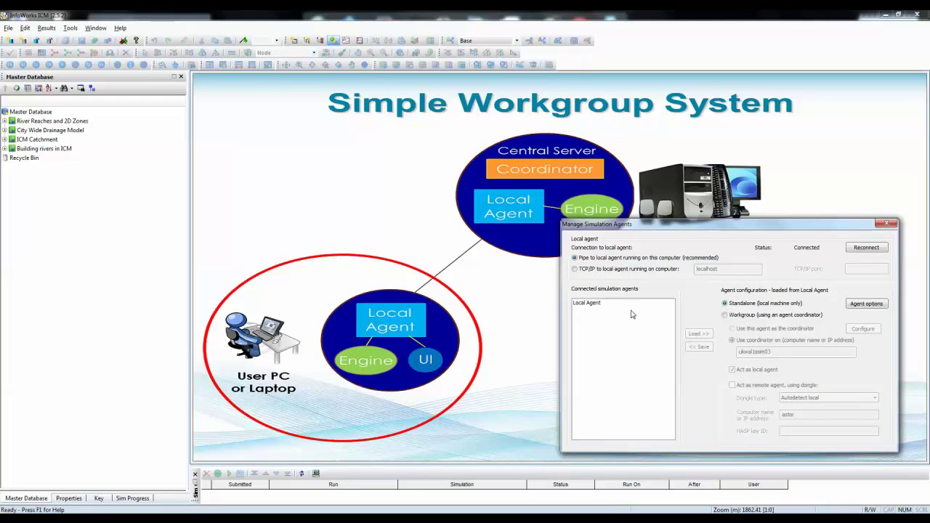
left_click(597, 303)
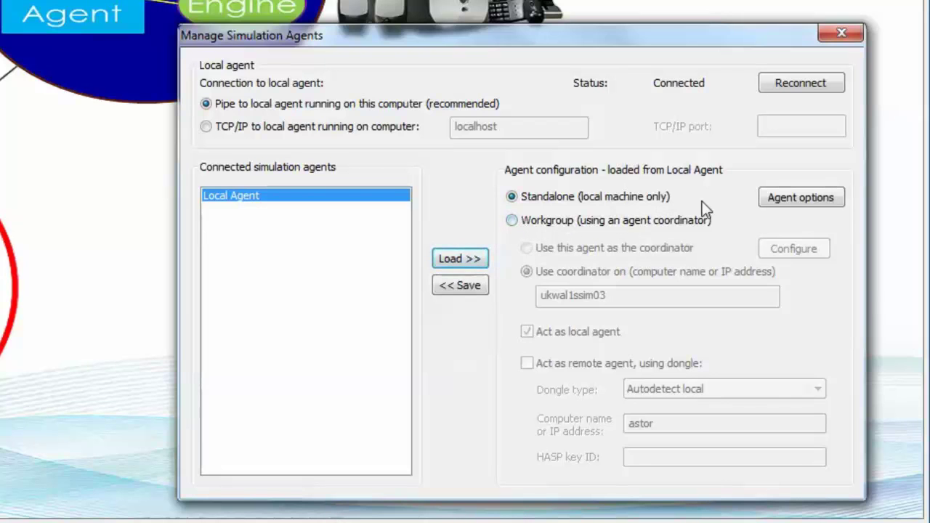
left_click(783, 199)
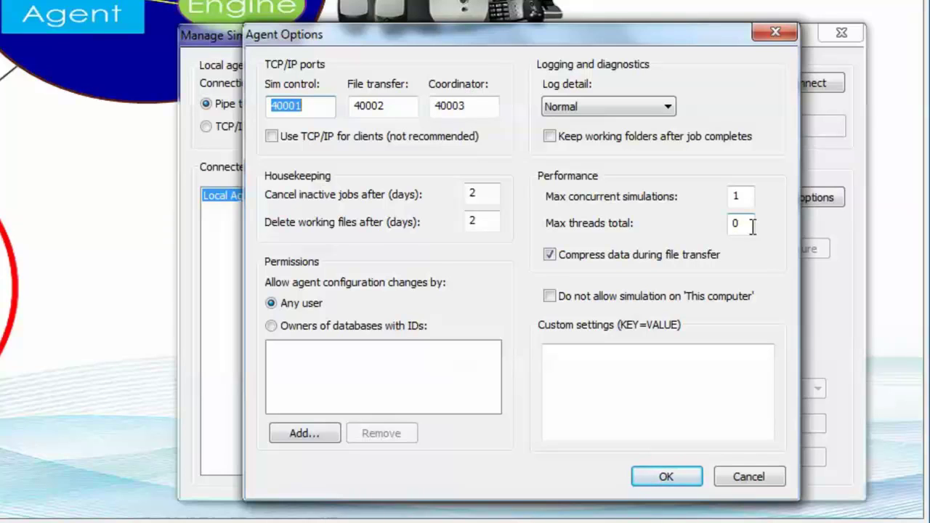
left_click(721, 475)
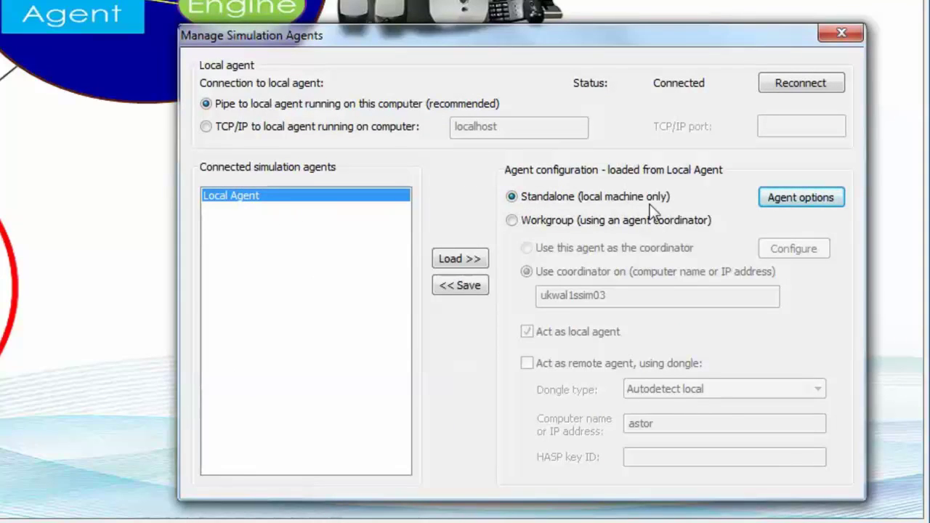
Set the Local Agent to Workgroup mode using coordinator ukwal1ssim03
left_click(512, 221)
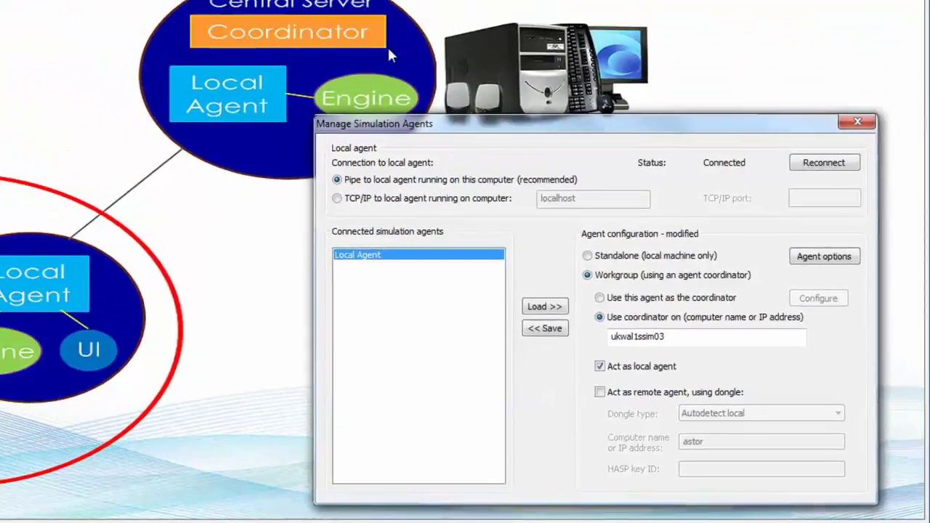
left_click_drag(557, 120, 630, 292)
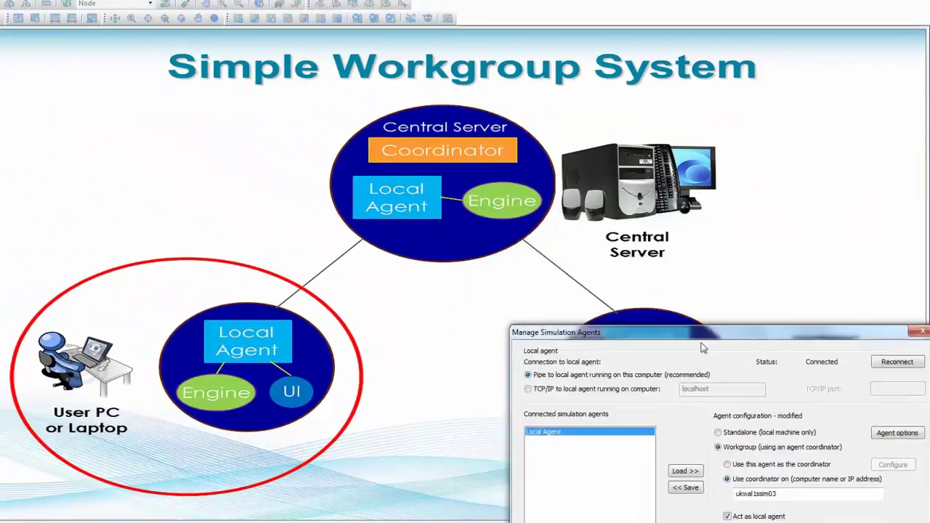
left_click_drag(702, 348, 677, 465)
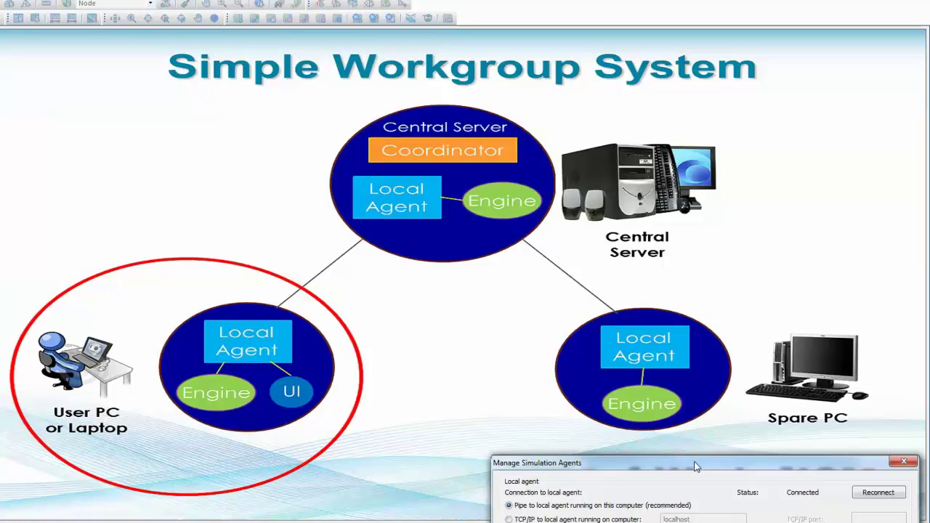
left_click_drag(692, 462, 695, 229)
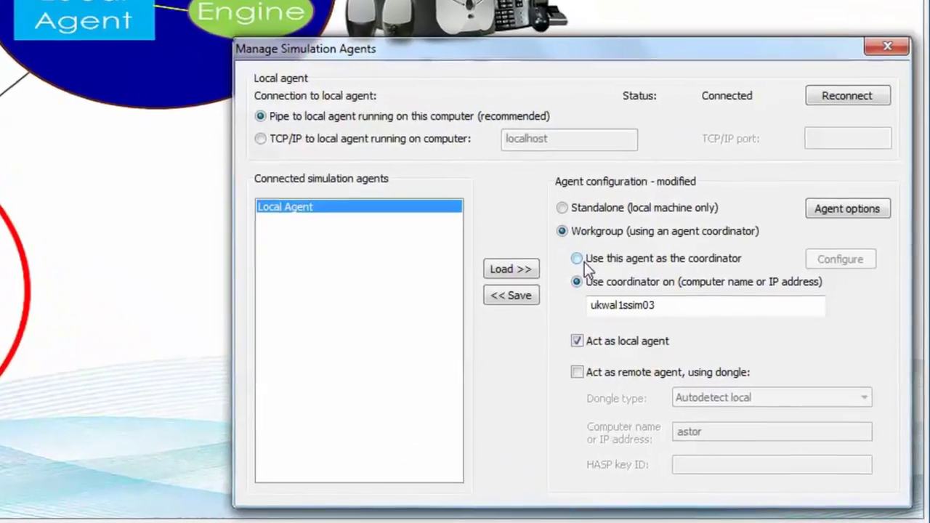
left_click(583, 260)
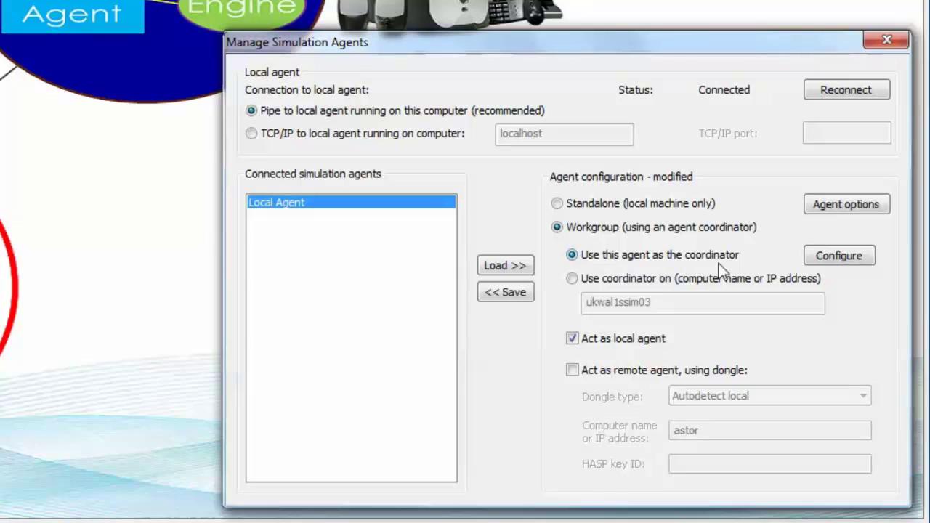
left_click(573, 279)
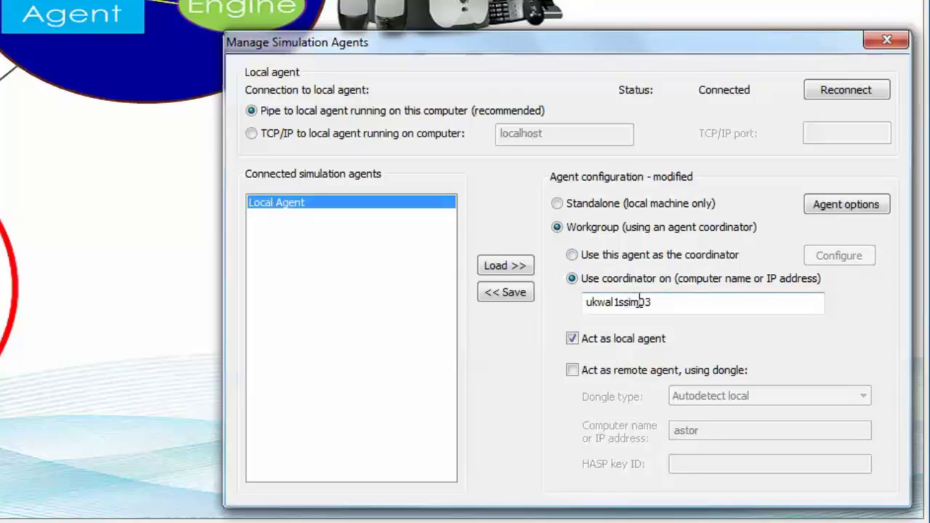
left_click_drag(678, 305, 560, 305)
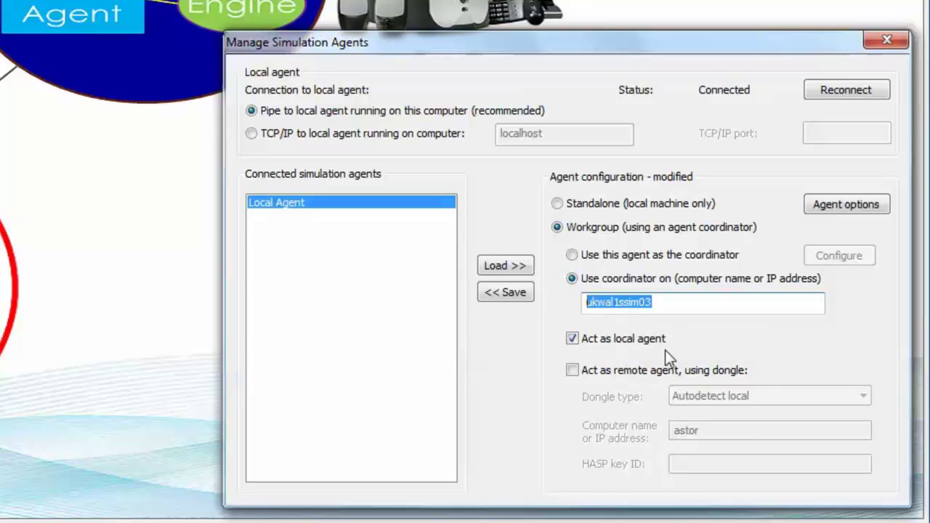
Enable 'Act as remote agent, using dongle', keeping dongle type Autodetect local
left_click(574, 371)
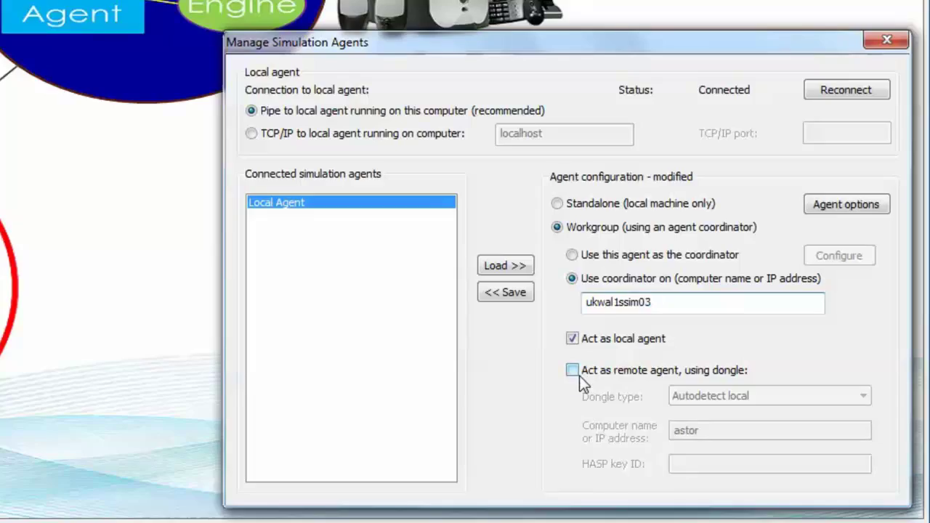
left_click(573, 372)
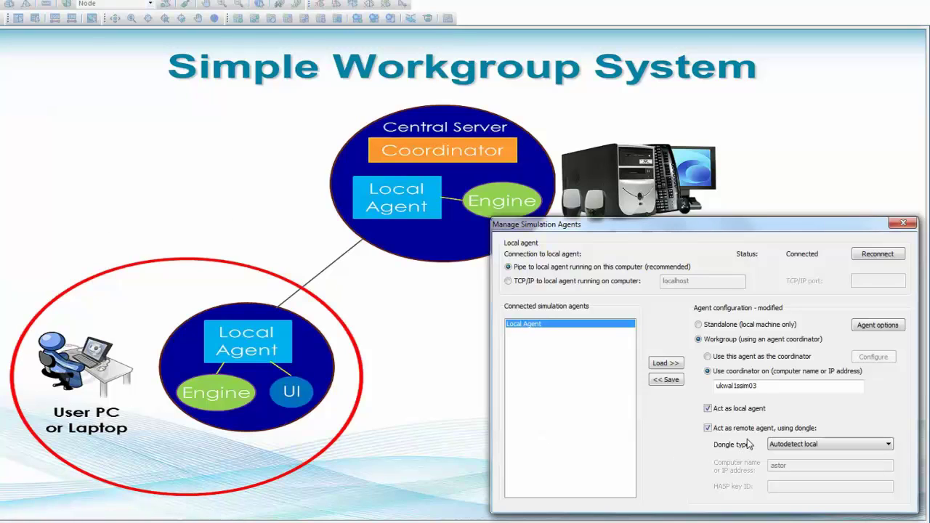
left_click_drag(739, 230, 729, 462)
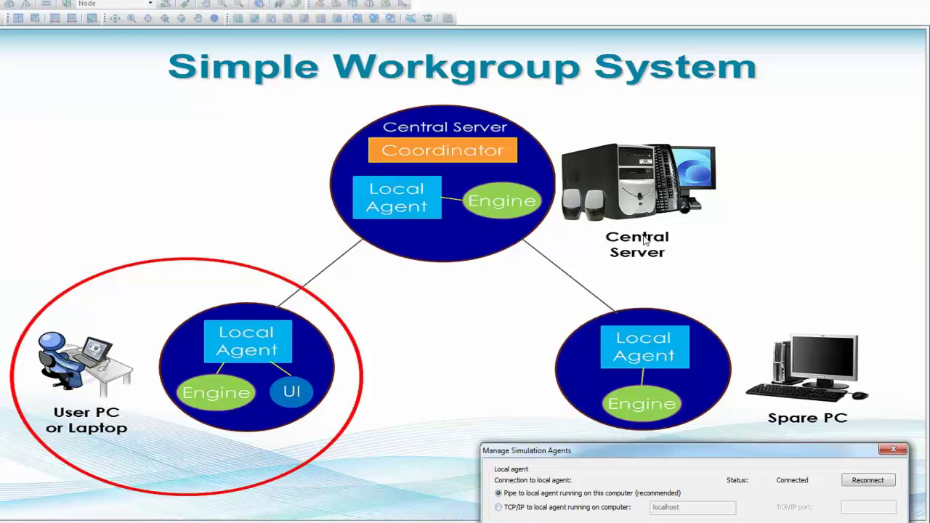
left_click_drag(702, 449, 700, 183)
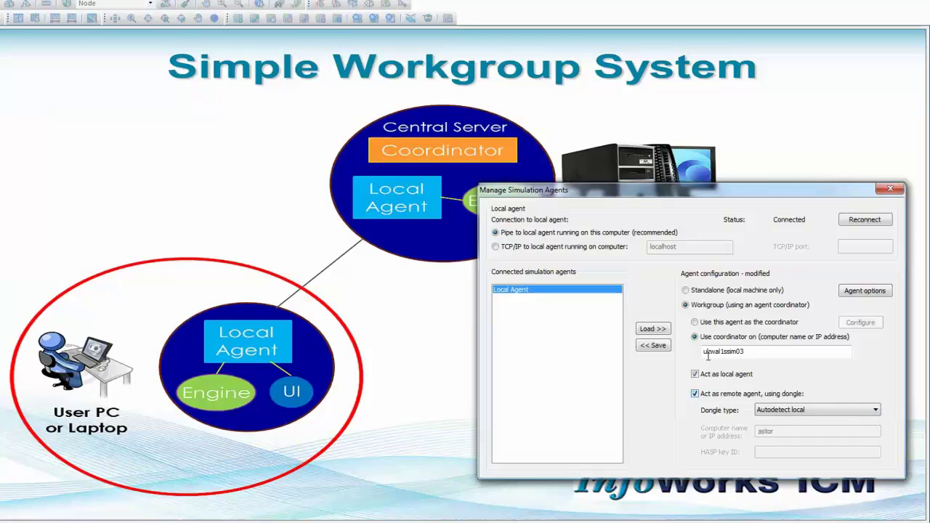
Save the workgroup configuration to the Local Agent and confirm restarting the agents
left_click(652, 346)
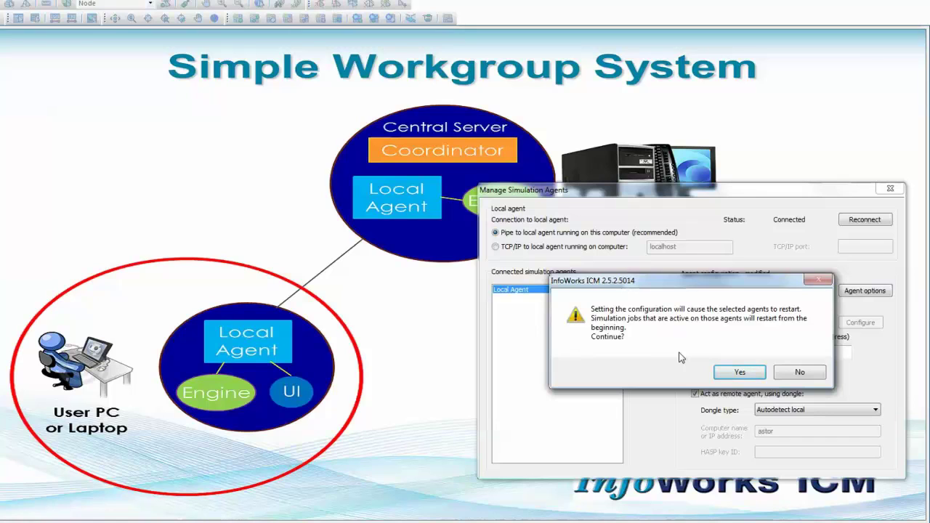
left_click(739, 375)
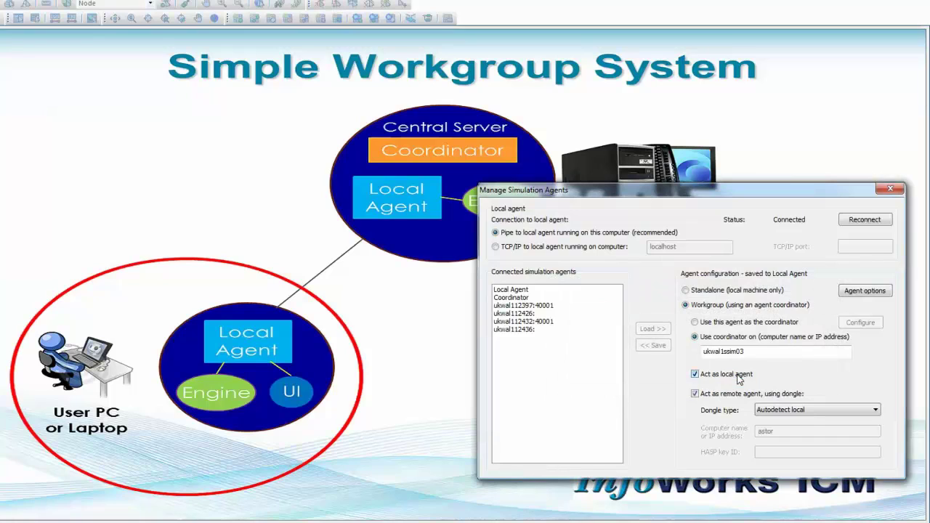
Review each connected agent: Local Agent, Coordinator, ukwal112397, ukwal112426, ukwal112432 and ukwal112436
left_click(529, 290)
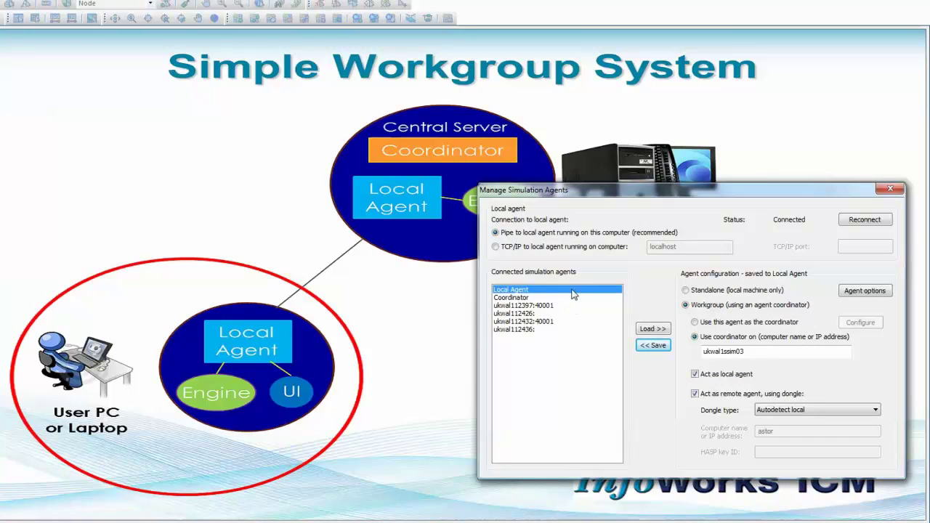
left_click(535, 298)
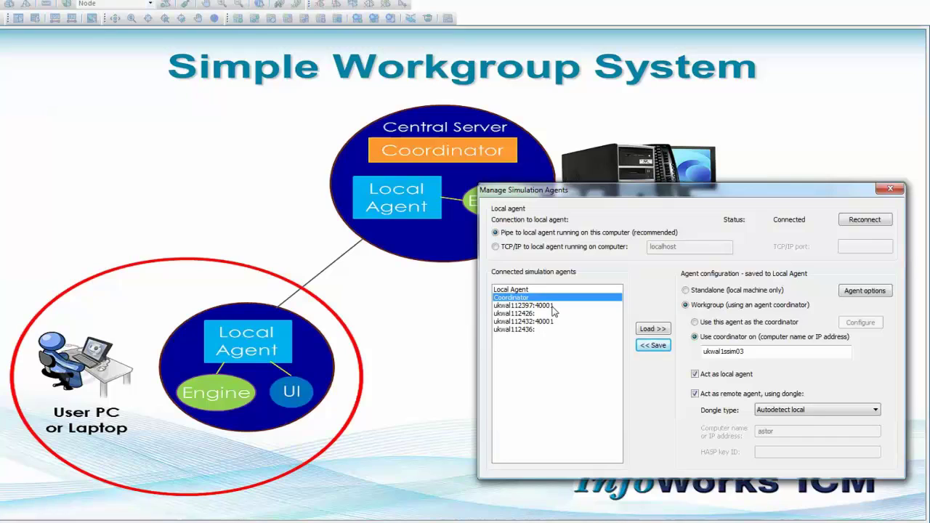
left_click(550, 306)
left_click(545, 313)
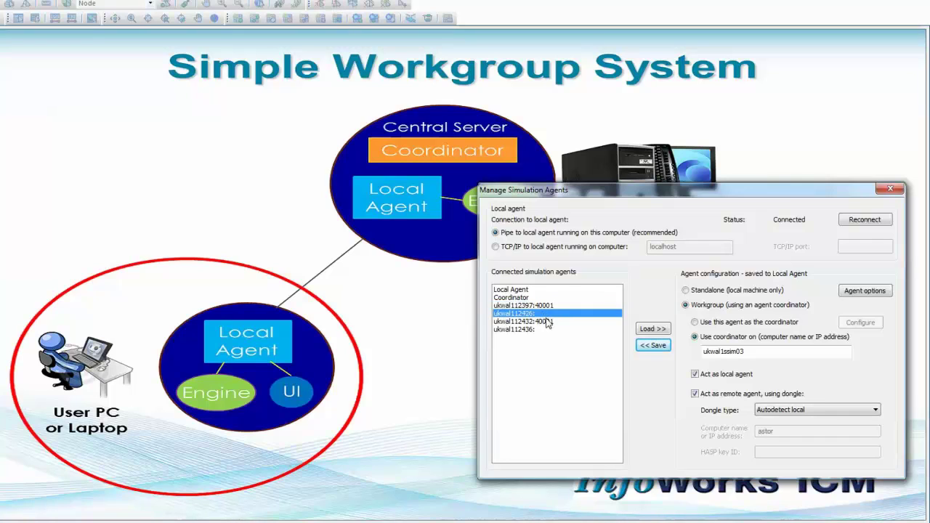
left_click(548, 322)
left_click(541, 330)
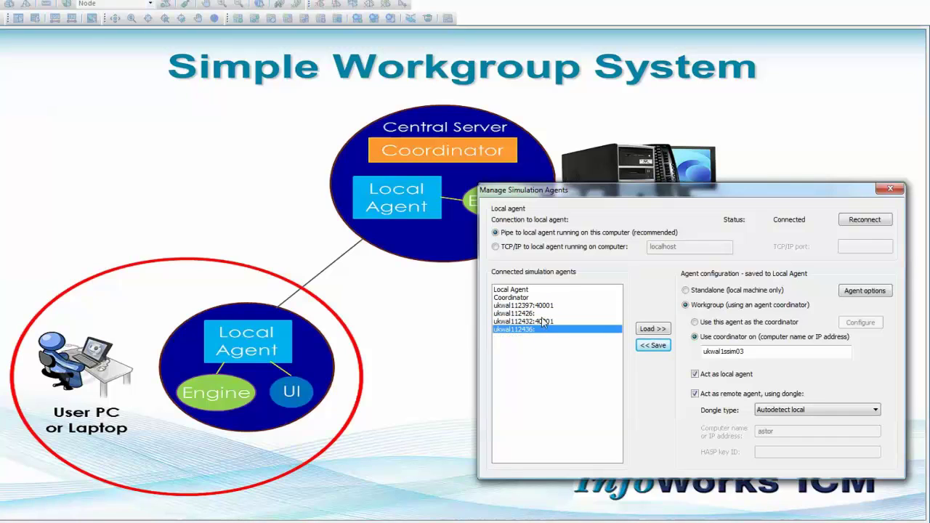
left_click(541, 322)
left_click(537, 313)
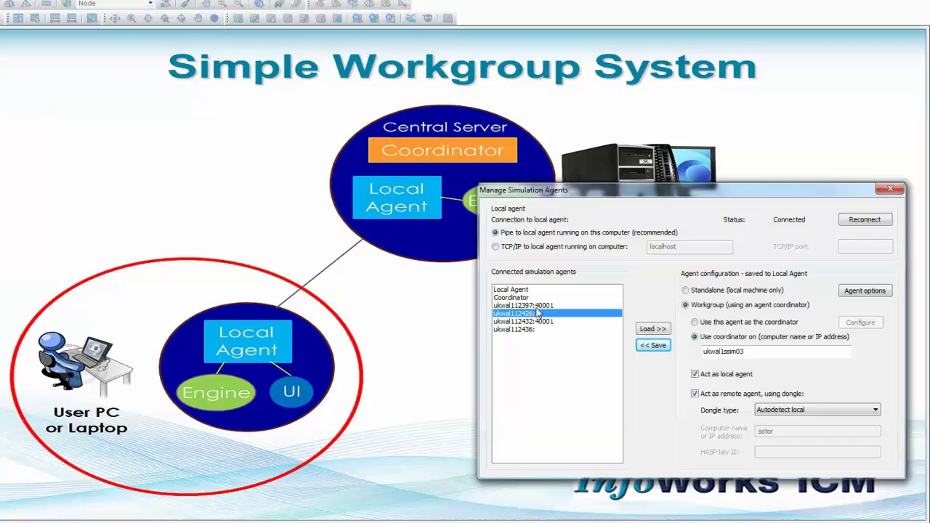
Recheck the agent entries from Local Agent to ukwal112436, then close Manage Simulation Agents
key("Up")
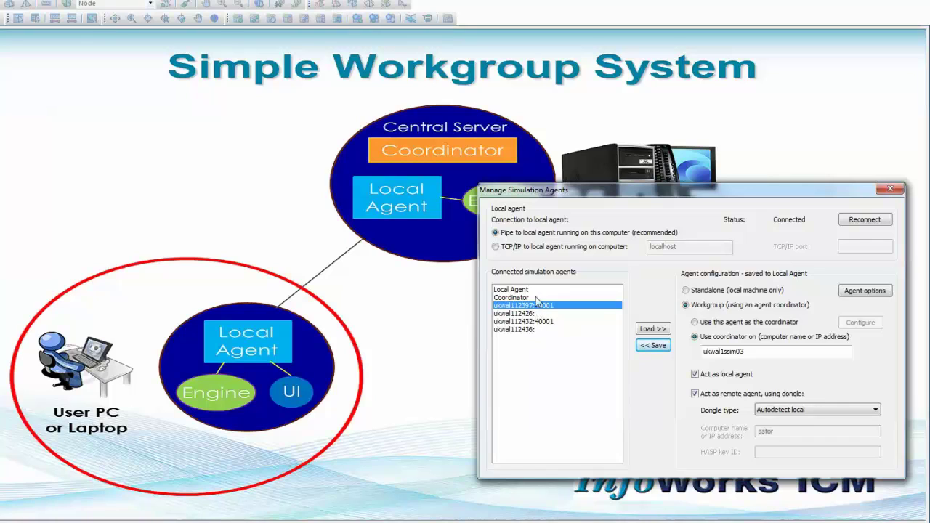
key("Up")
key("Up")
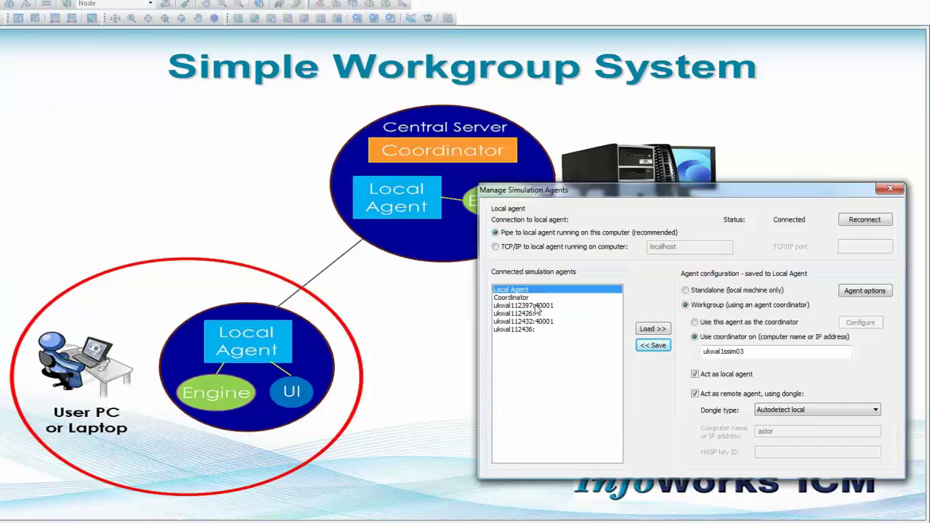
left_click(528, 298)
key("Down")
key("Down")
key("Down")
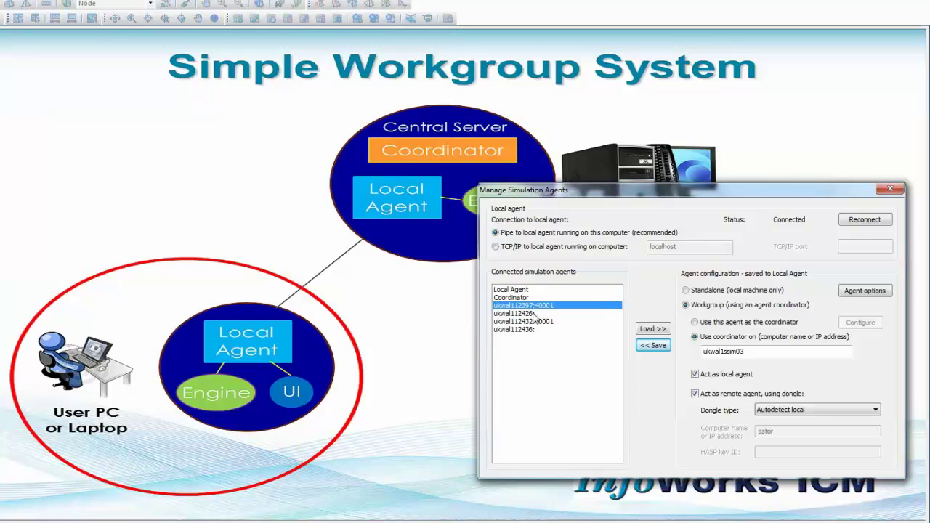
left_click(534, 330)
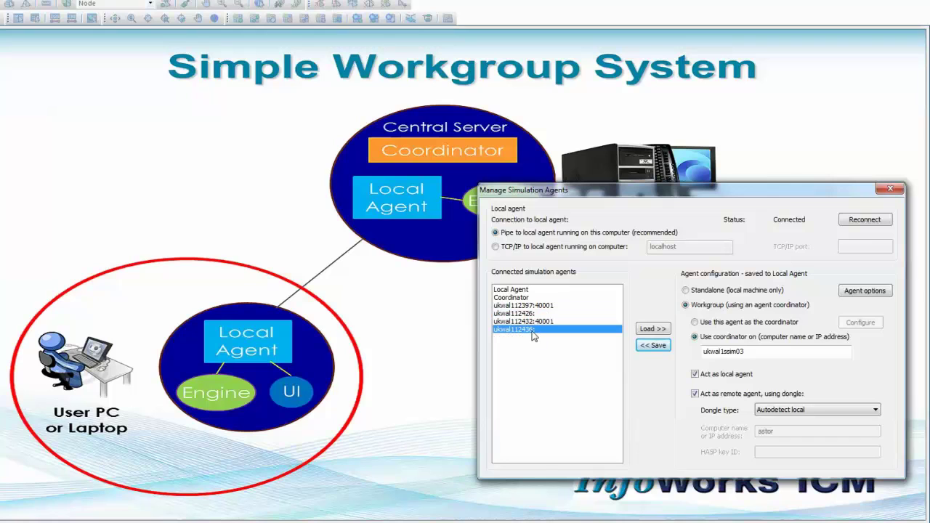
left_click(890, 189)
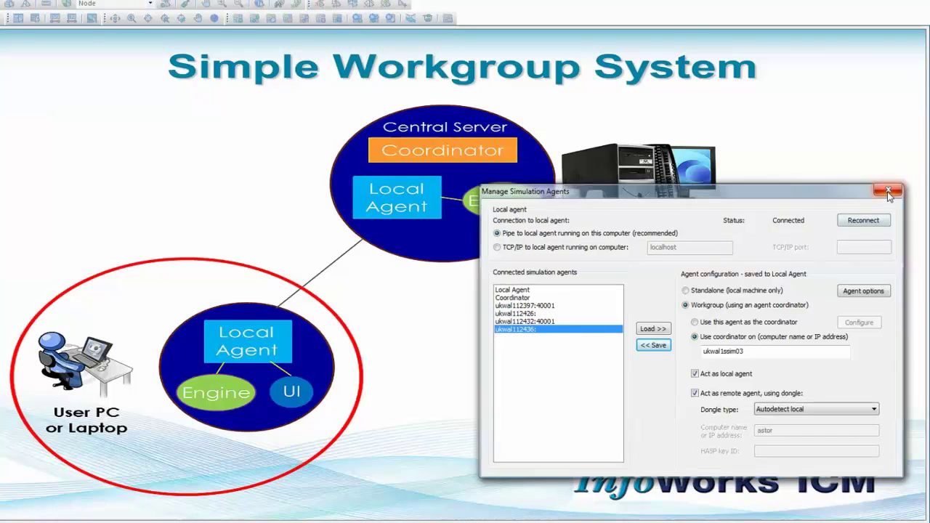